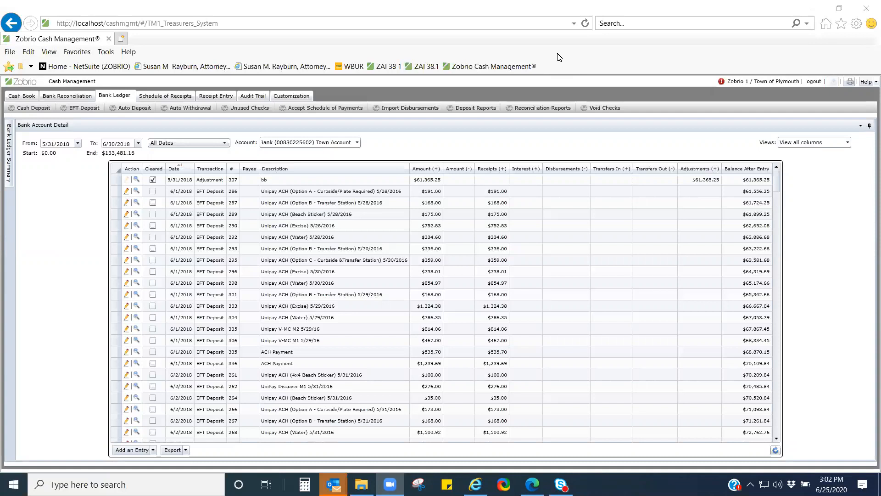
Examine EFT deposit 336 in the Town Account's bank ledger, including the details of its non cash receipt entry.
click(357, 142)
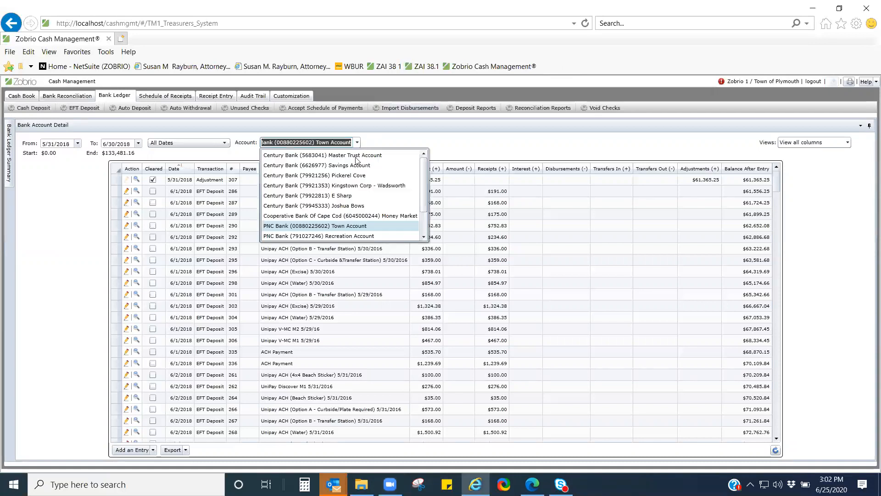
click(475, 144)
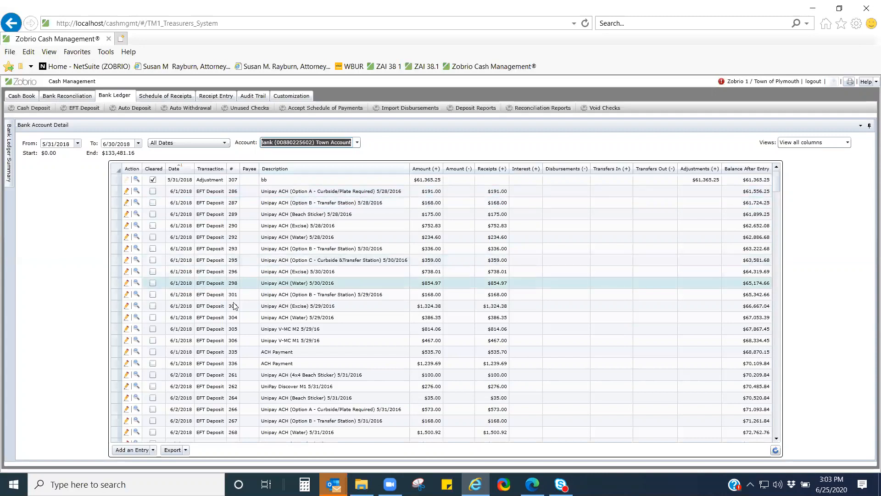
click(138, 363)
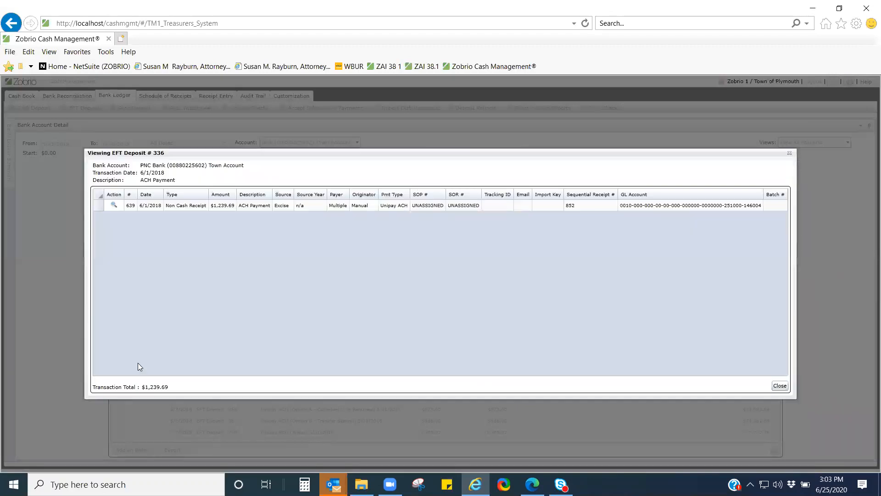
click(113, 211)
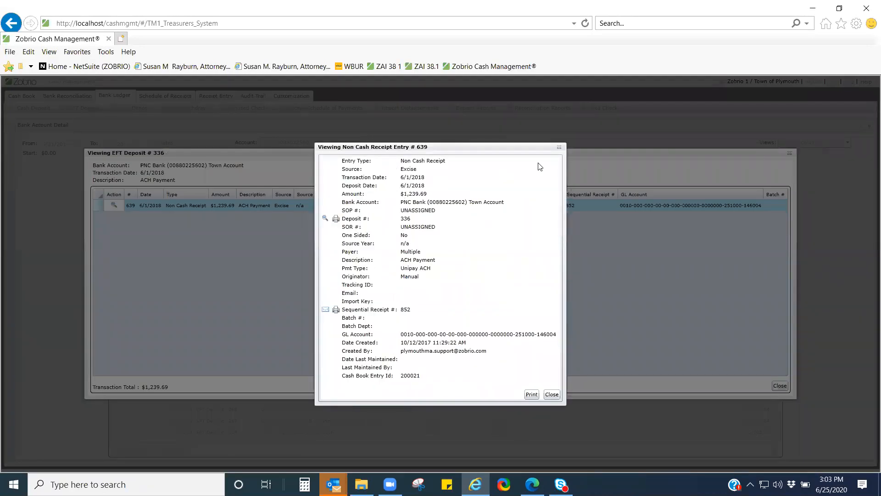
click(559, 147)
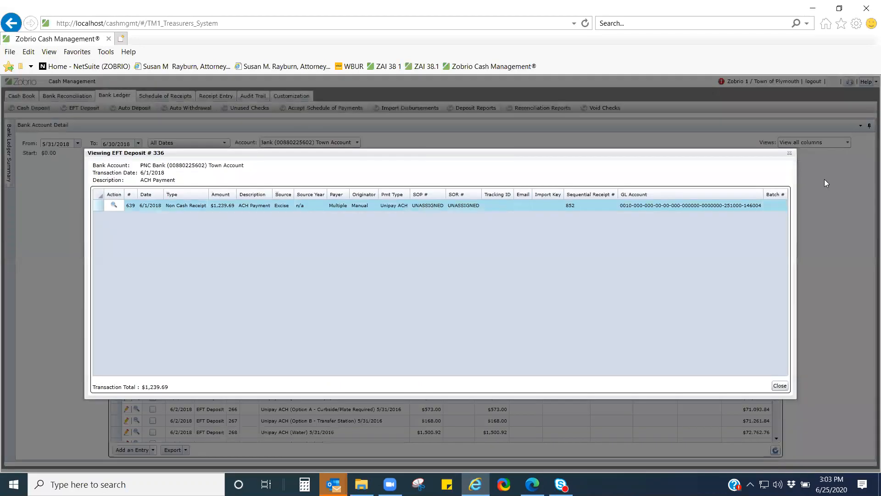
click(788, 154)
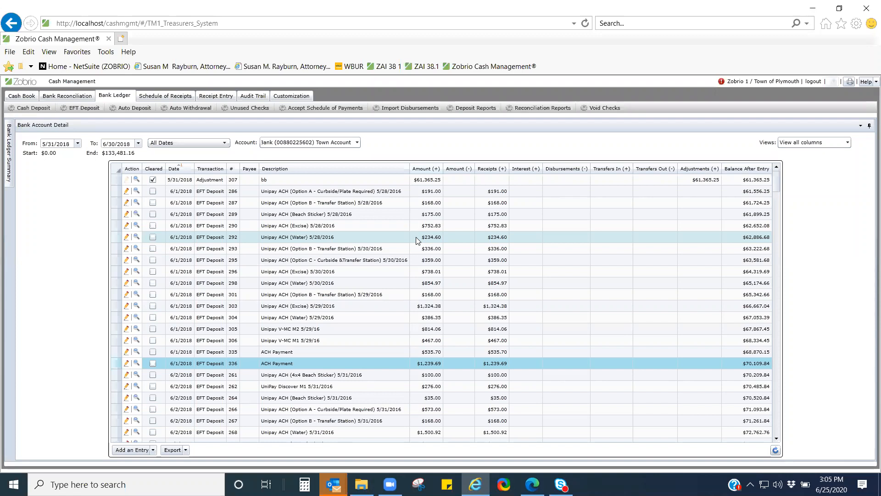
Widen the Description column of the Receipt Entry batch list and submit a schedule of payments for Collector batches 328 and 329.
click(222, 96)
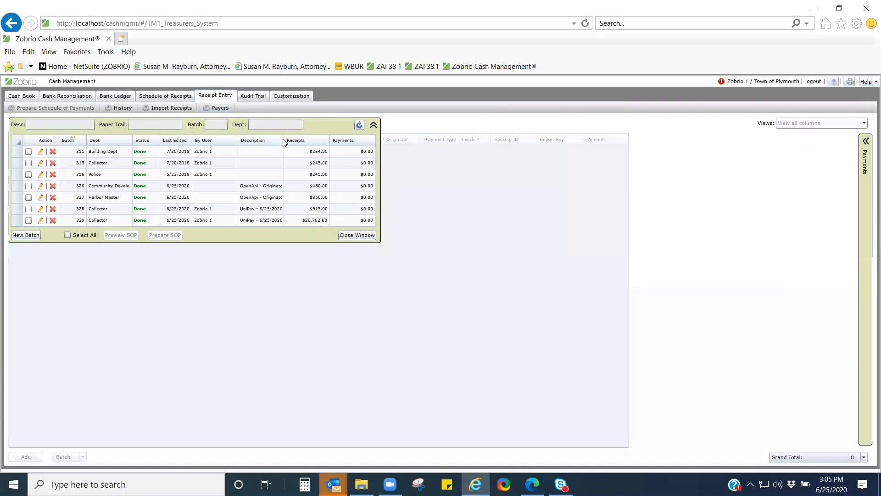
drag(284, 140, 327, 147)
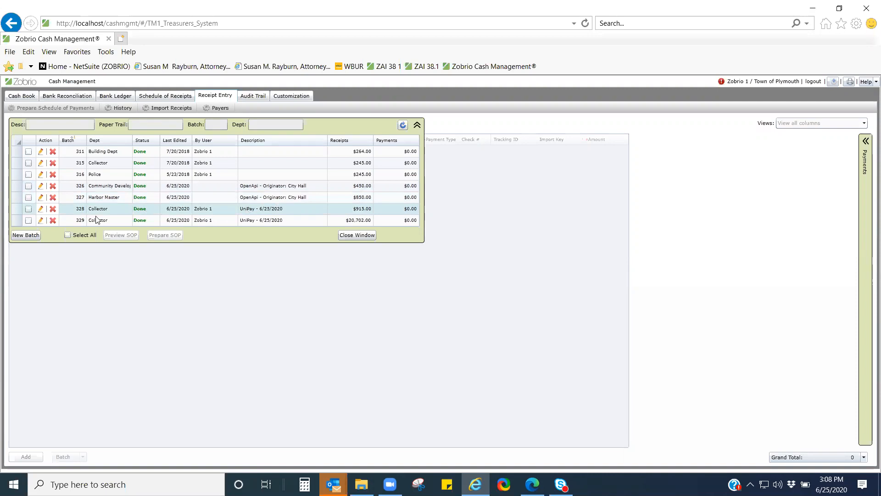
click(28, 209)
click(29, 219)
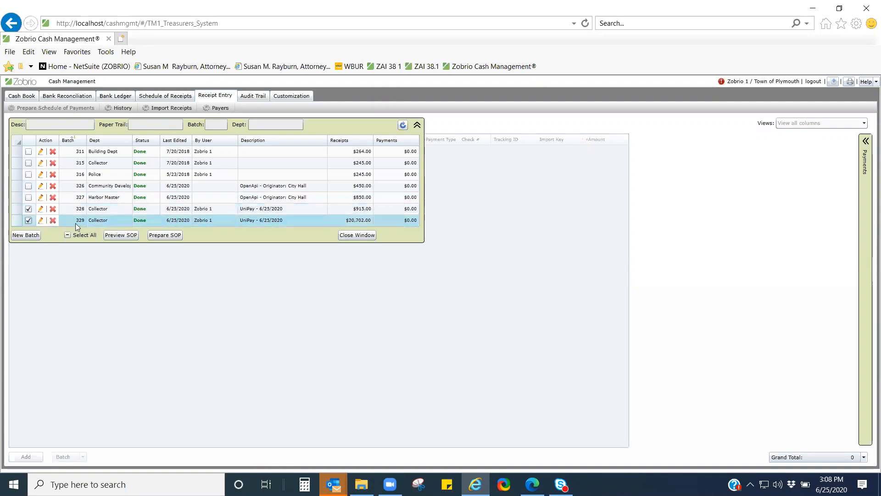
click(163, 236)
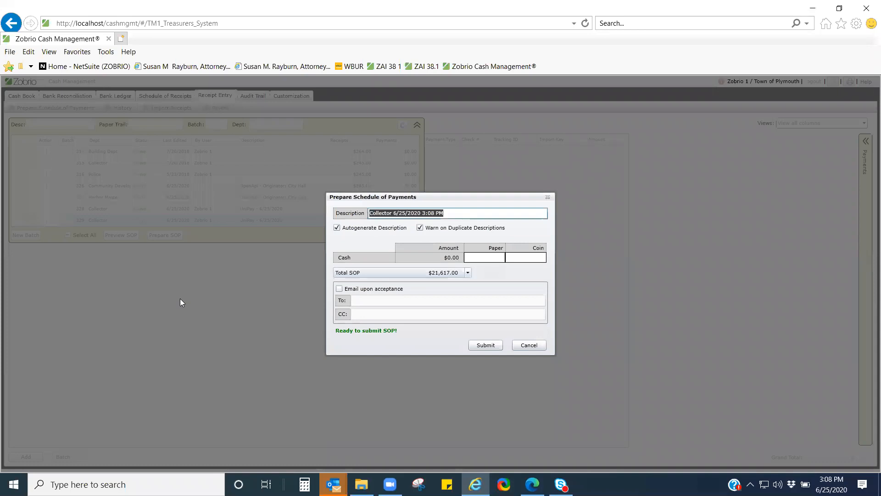
click(469, 275)
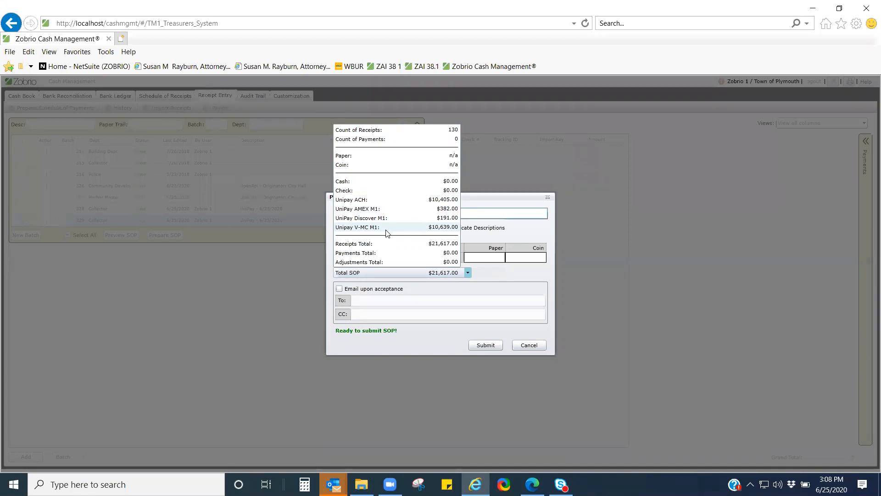
click(486, 347)
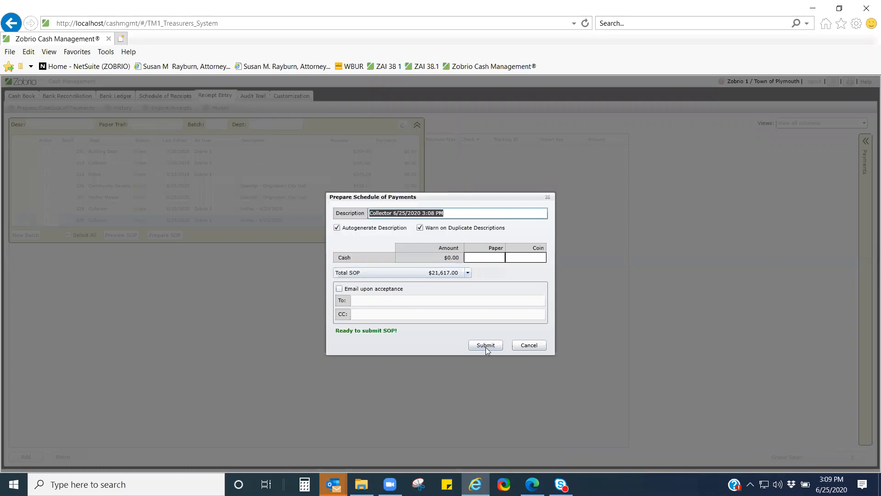
click(486, 346)
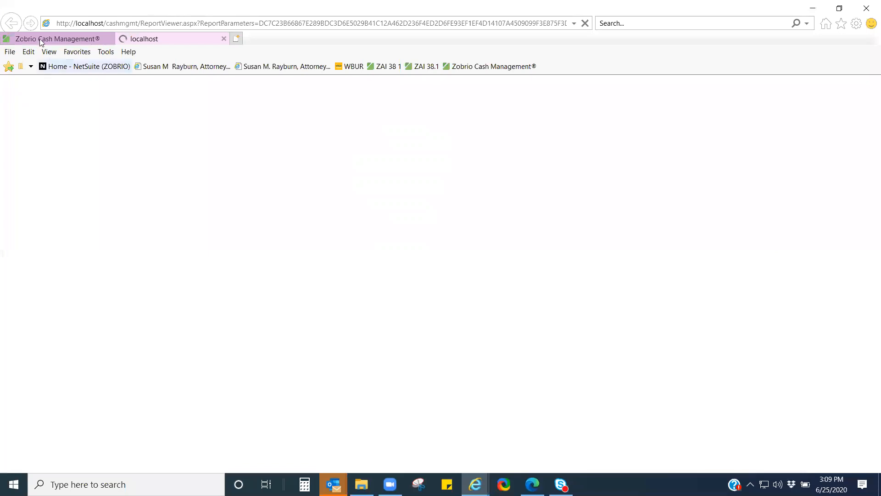
Include Collector SOP 41 in the Cash Book's schedule of payments acceptance and record its EFT deposits to the PNC Bank Town Account.
click(41, 40)
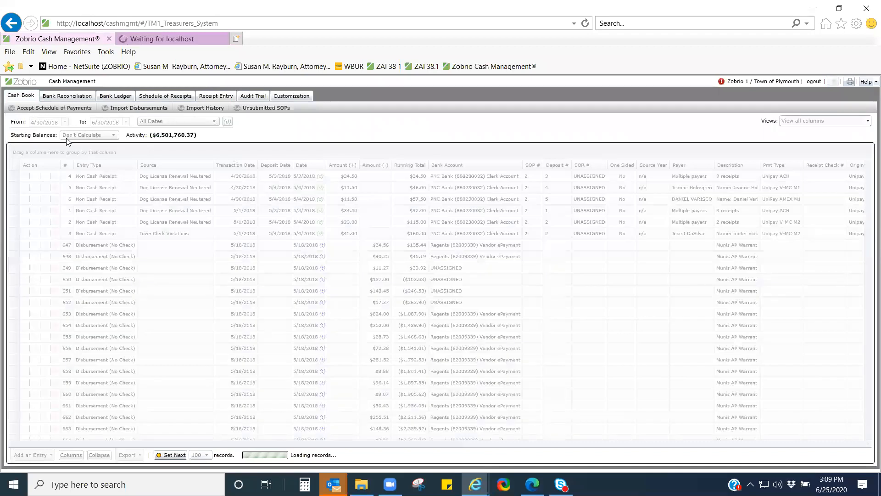
click(58, 109)
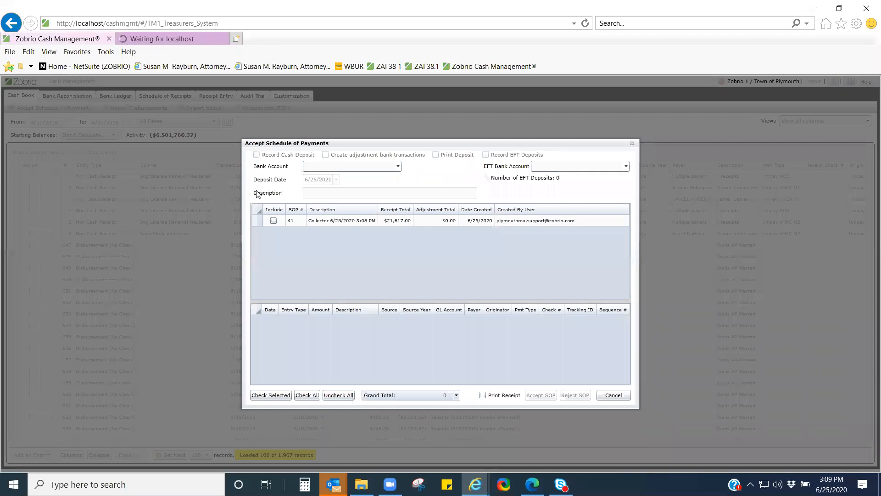
click(274, 220)
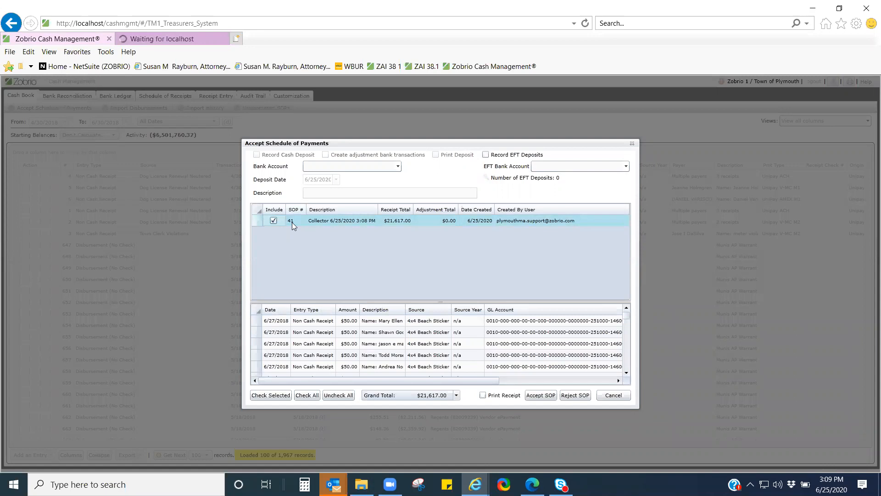
click(457, 396)
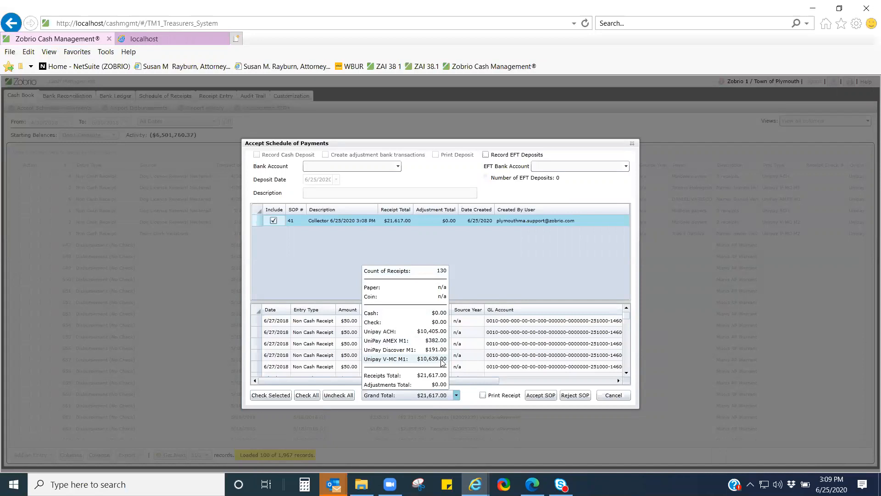
click(486, 155)
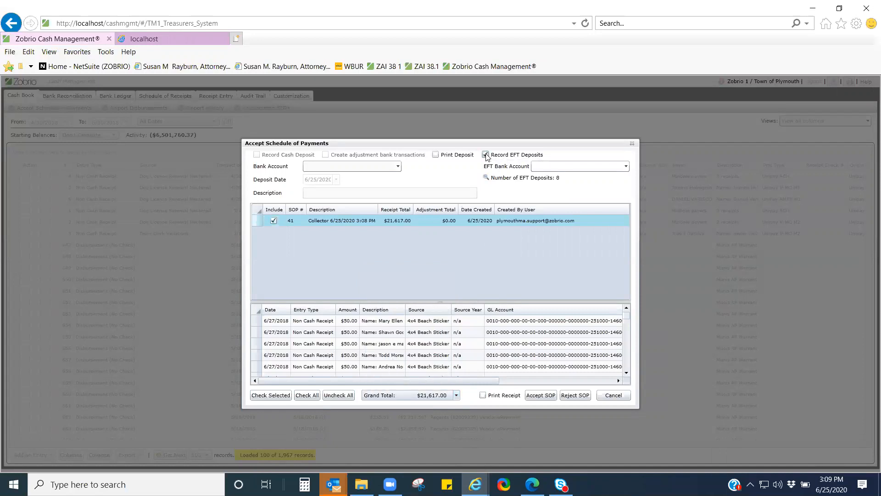
click(627, 165)
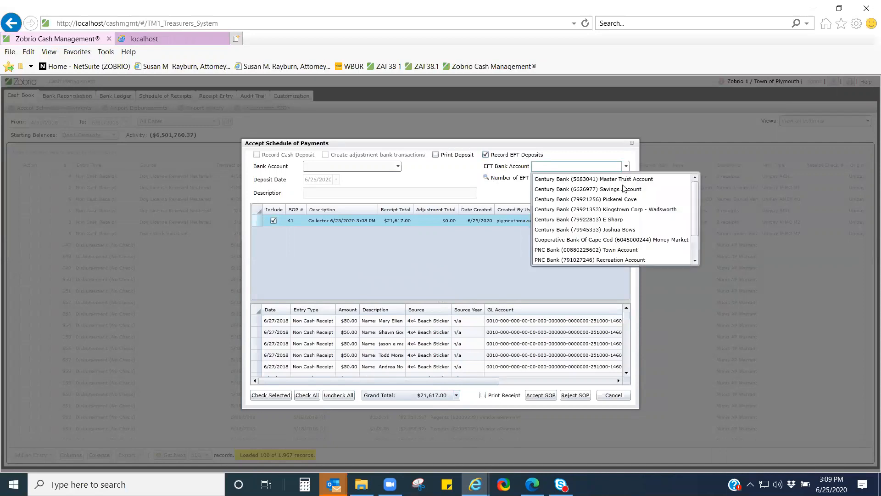
click(602, 250)
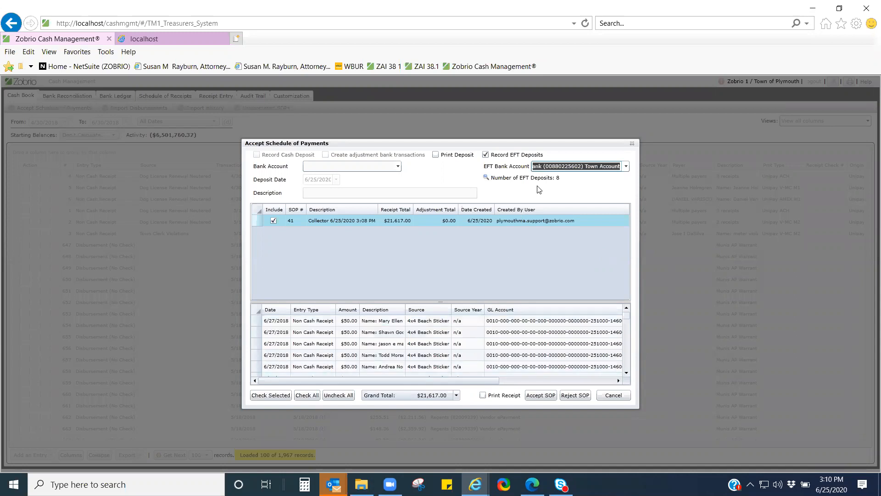
Review the pending EFT deposits, including the receipts of the Option A - Curbside/Plate Required deposit, and accept the SOP.
click(485, 178)
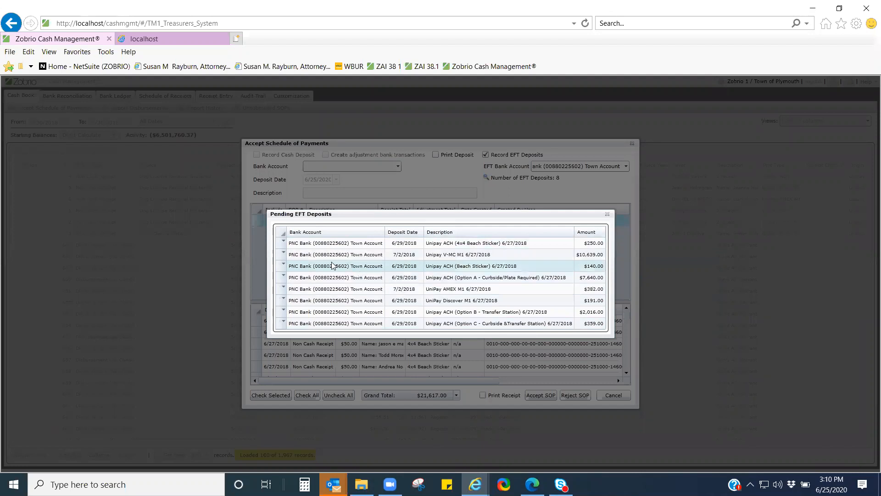
click(283, 275)
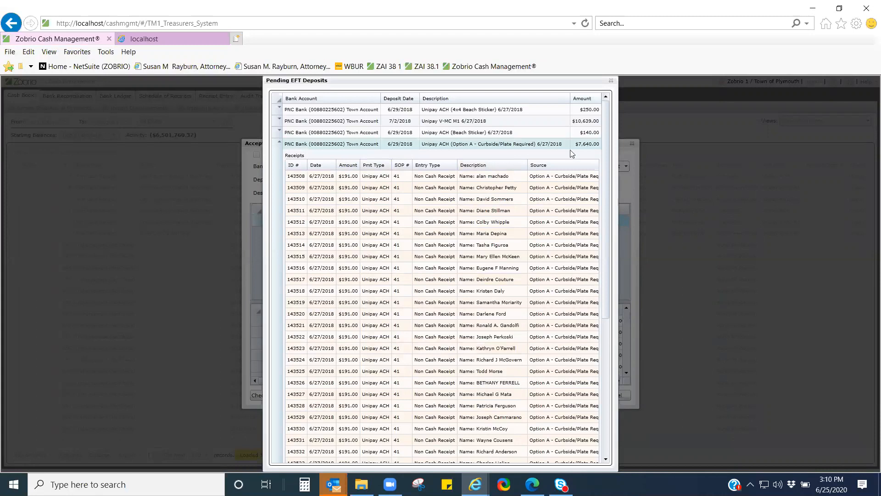
click(280, 144)
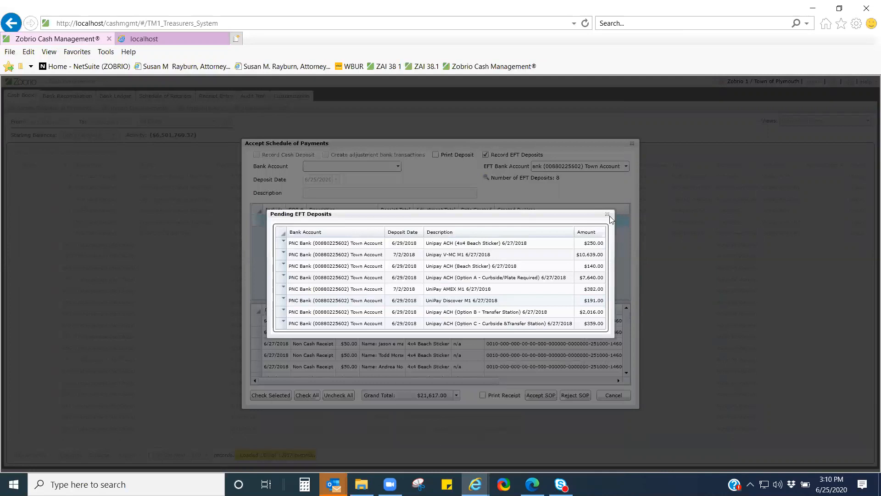
click(608, 214)
click(543, 398)
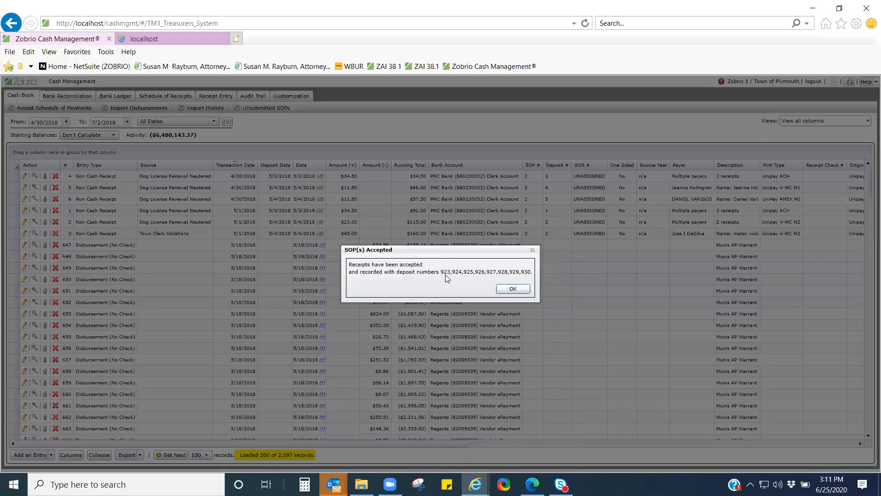
click(513, 289)
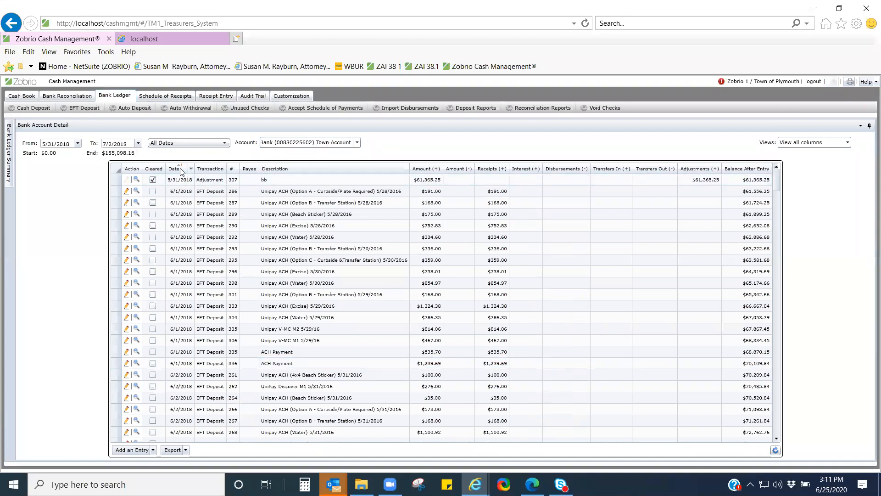
Sort the Town Account's bank ledger by newest date and examine EFT deposit 926 with its first receipt entry.
click(179, 168)
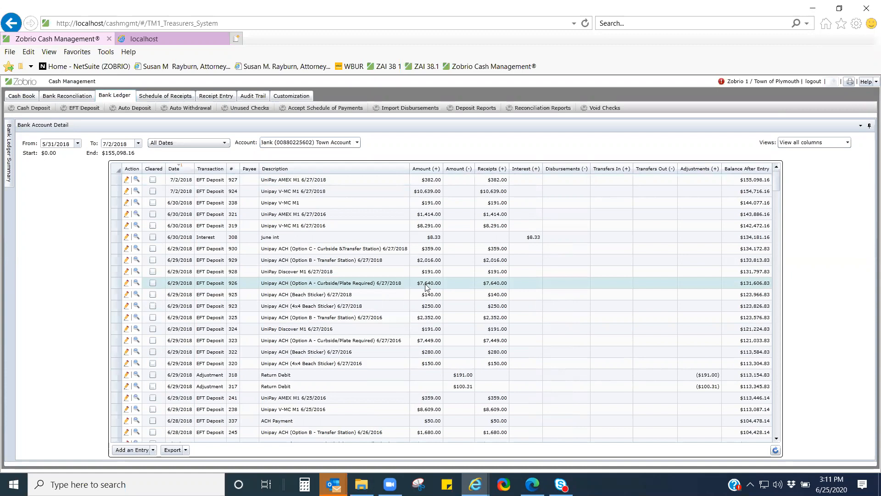
click(135, 283)
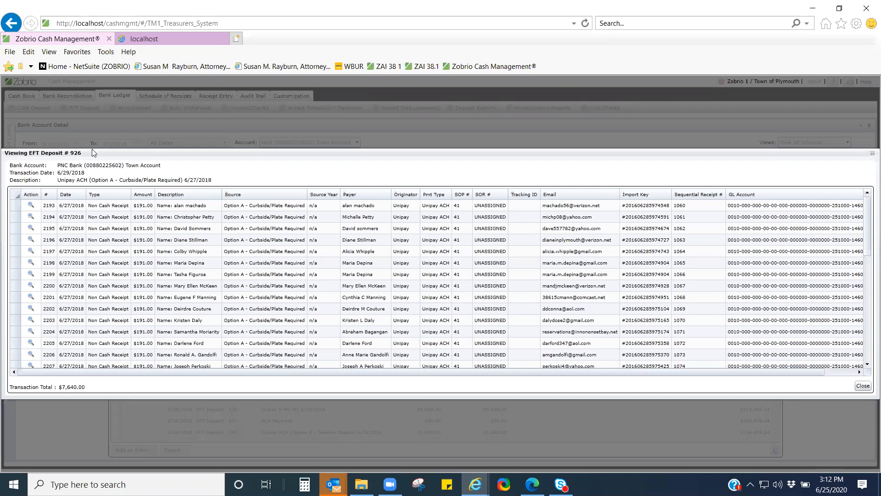
click(31, 206)
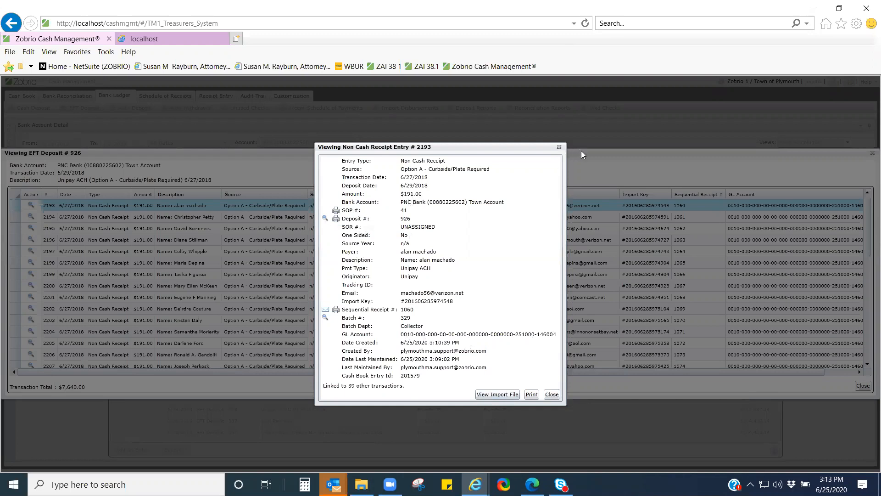
key(Escape)
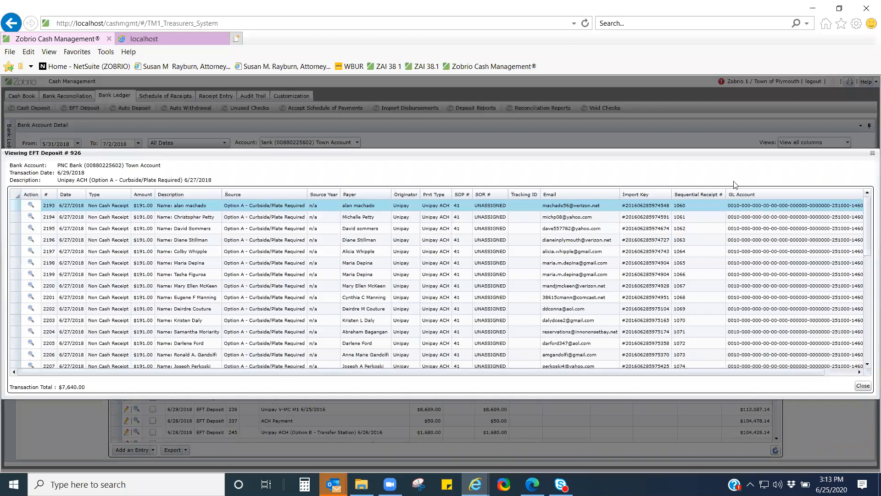
key(Escape)
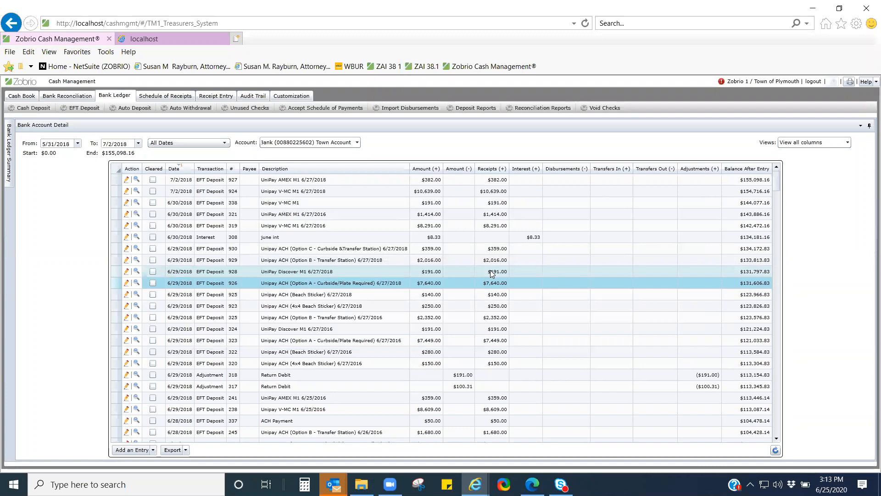
Load the PNC Bank Town Account in Bank Reconciliation and mark ACH Payment deposits 335 and 336 as cleared.
click(65, 97)
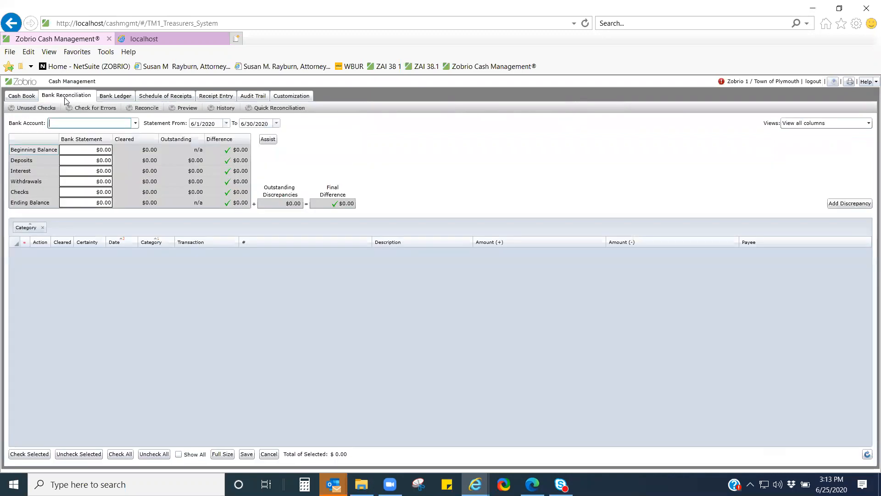
click(135, 124)
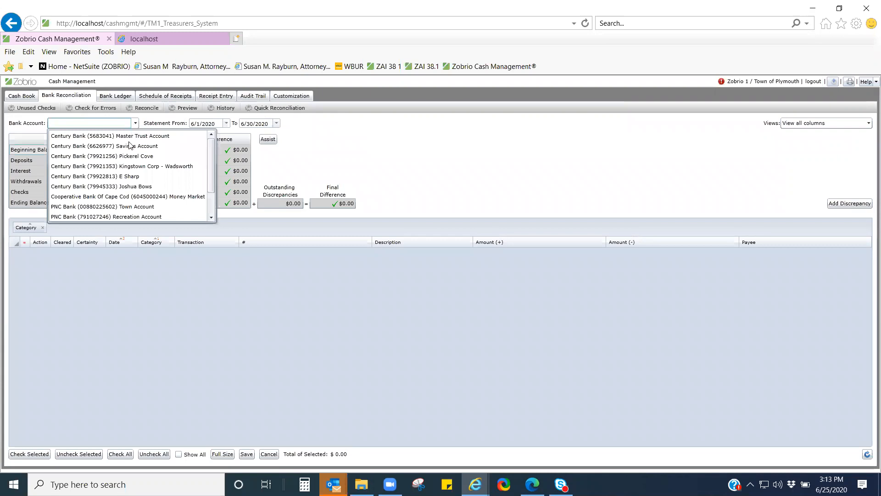
click(123, 206)
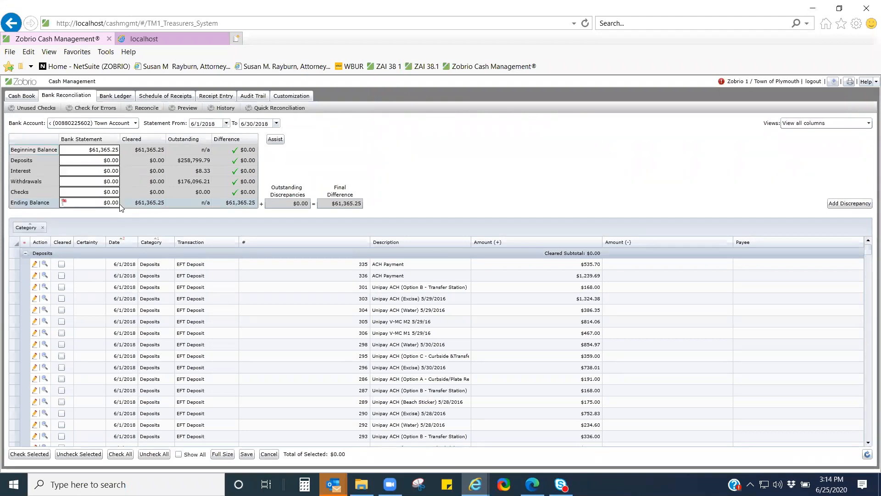
click(61, 264)
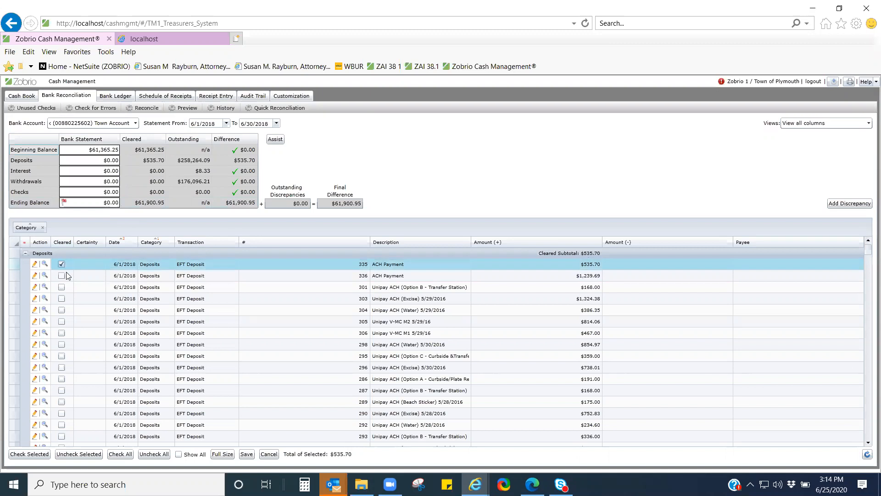
click(62, 276)
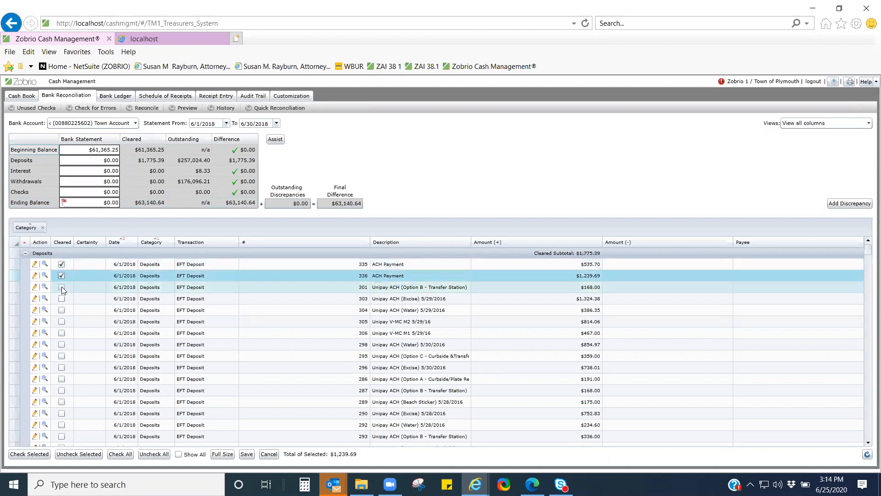
Mark EFT deposit 301 as cleared, and run Assist with OFX UniBank June 2016.txt from the OFX Assistance folder, accepting its matches.
click(61, 287)
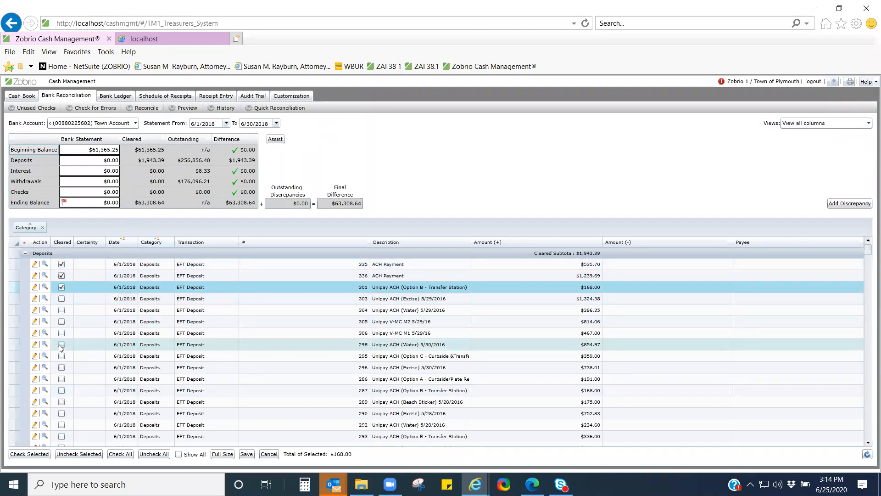
click(276, 140)
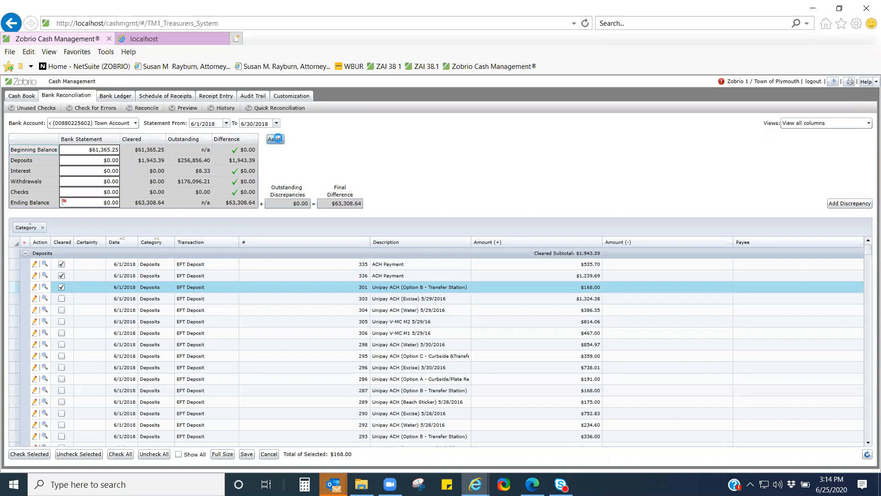
double_click(185, 96)
click(407, 242)
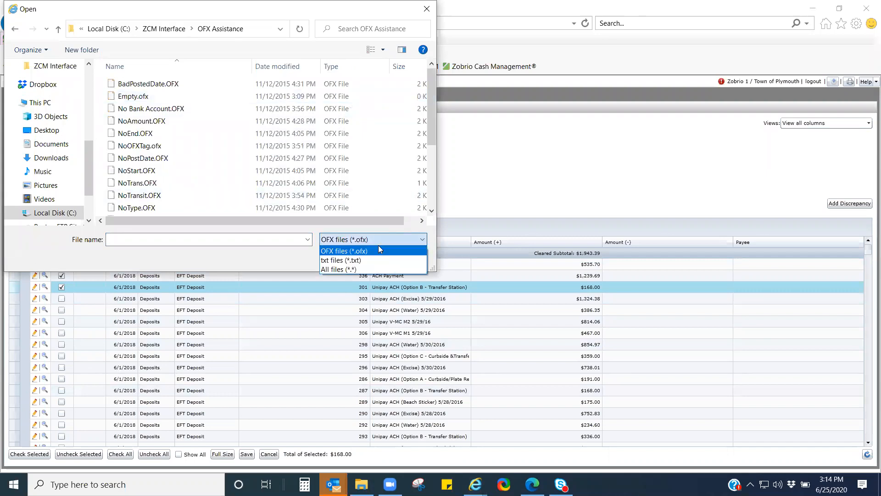
click(374, 260)
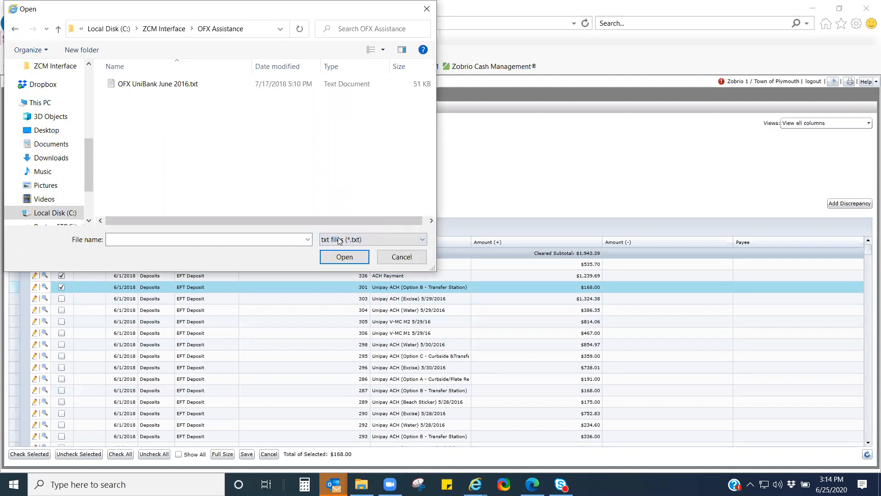
double_click(177, 83)
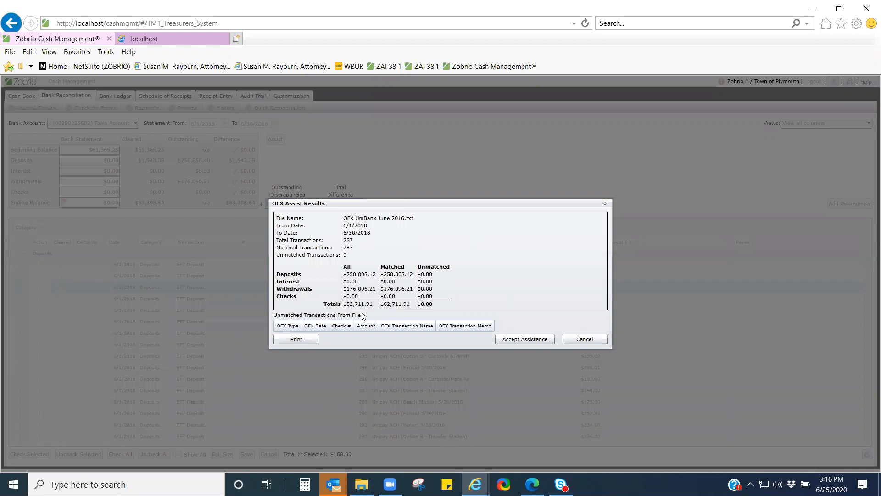
click(522, 340)
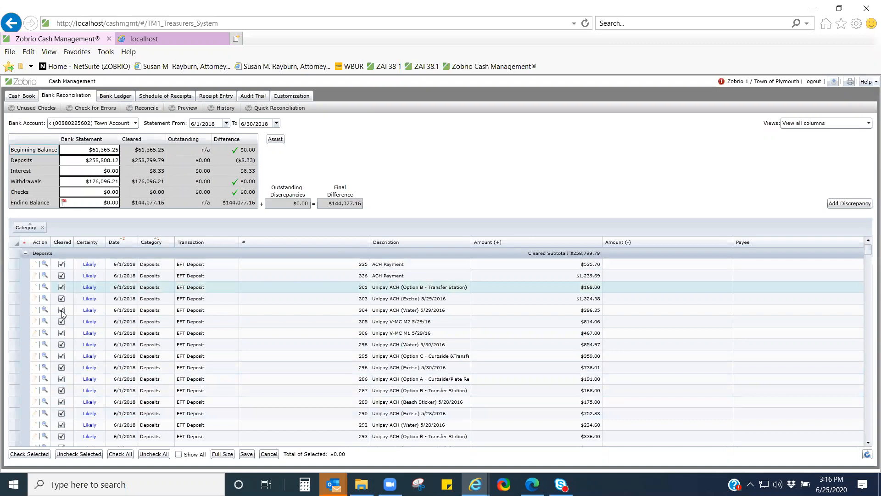
Read the matching explanation for the Likely certainty of ACH Payment deposit 335 and dismiss it.
click(93, 267)
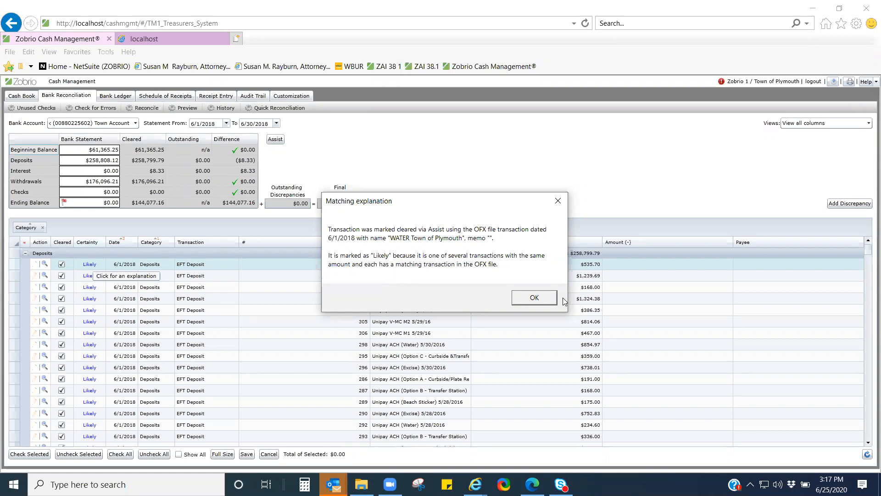
click(534, 298)
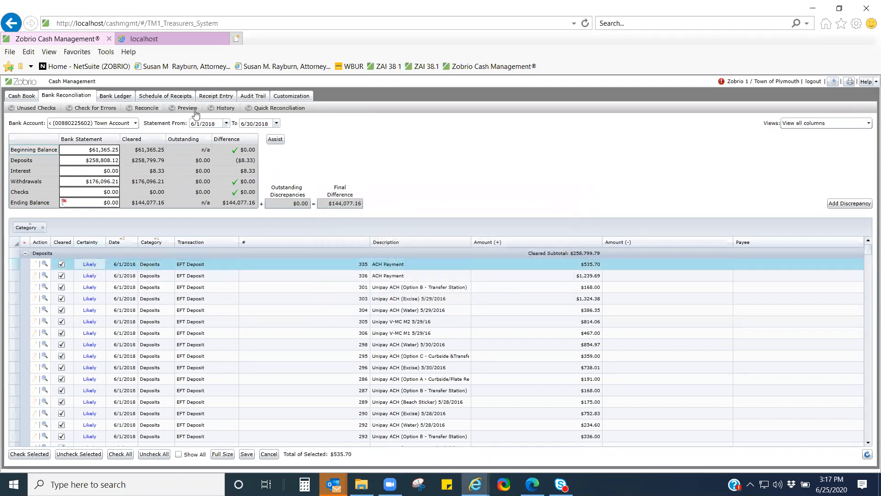
Set the bank statement's ending balance to $144,077.16, and view the discrepancy entry form without adding a discrepancy.
click(111, 202)
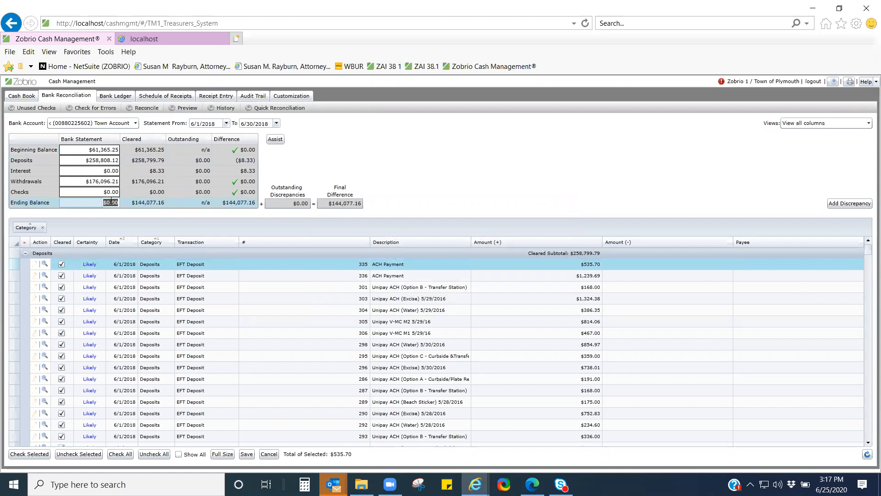
text(144,077.16)
key(Tab)
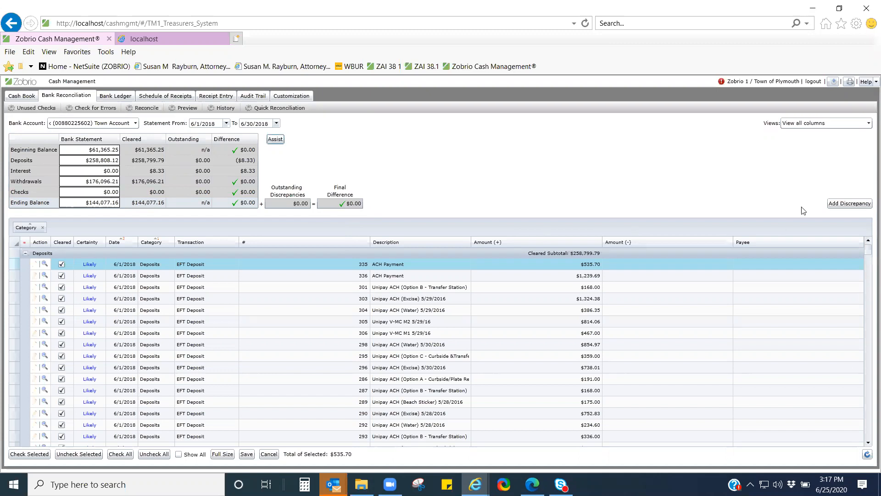
click(837, 203)
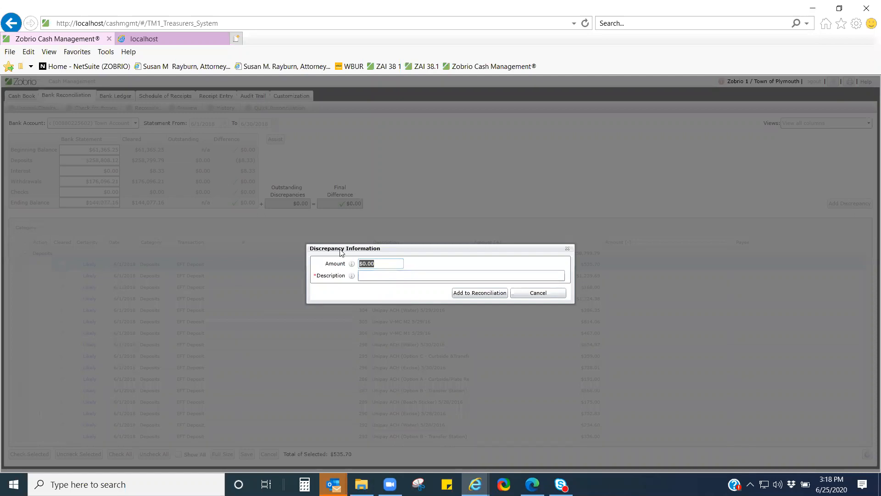
click(540, 295)
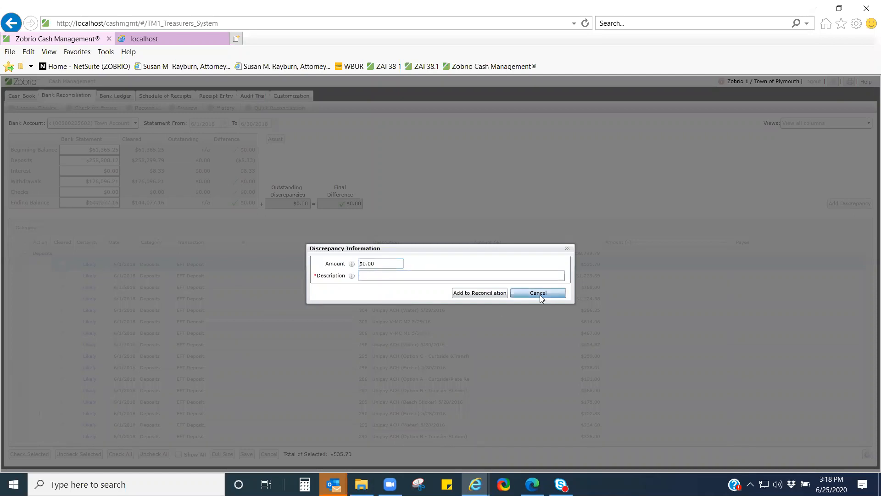